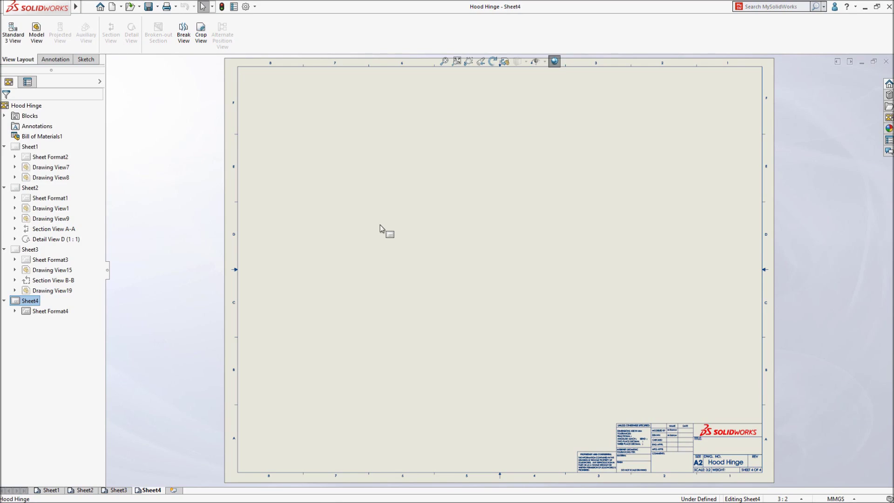
pyautogui.hotkey('ctrl', 'Tab')
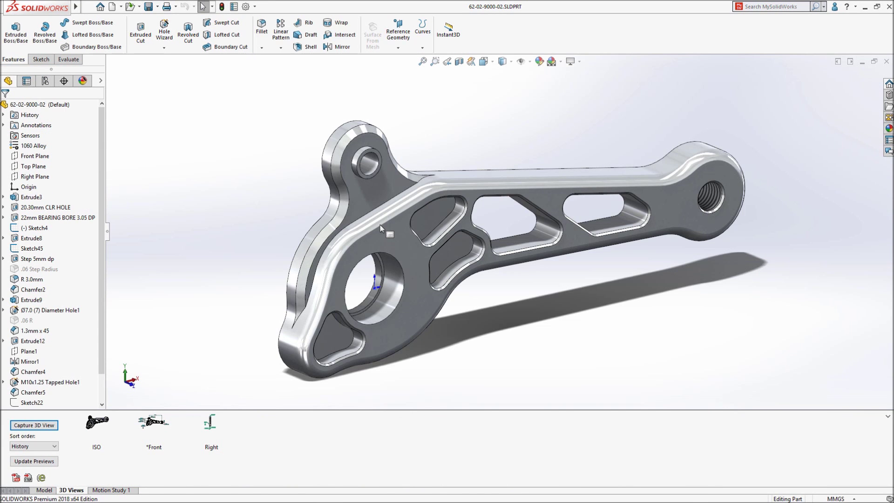
# Show the part's saved Front, Right and ISO 3D views, then return to the Hood Hinge drawing.
pyautogui.doubleClick(154, 425)
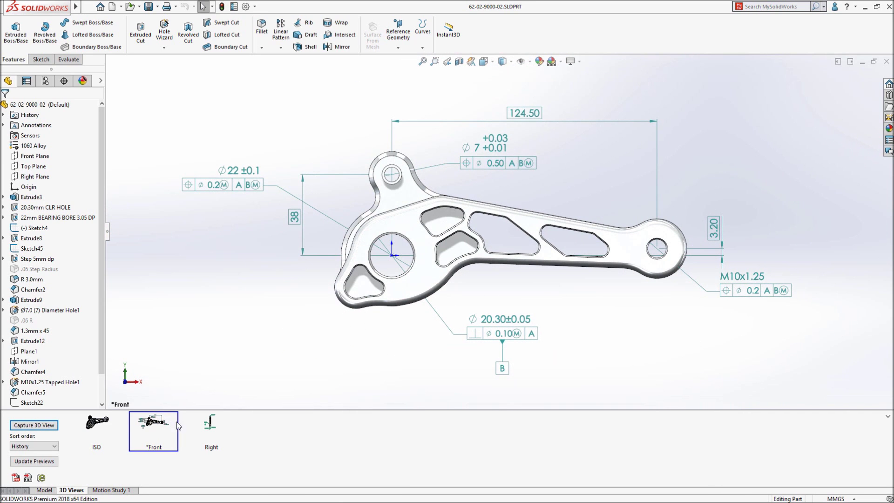
pyautogui.doubleClick(210, 426)
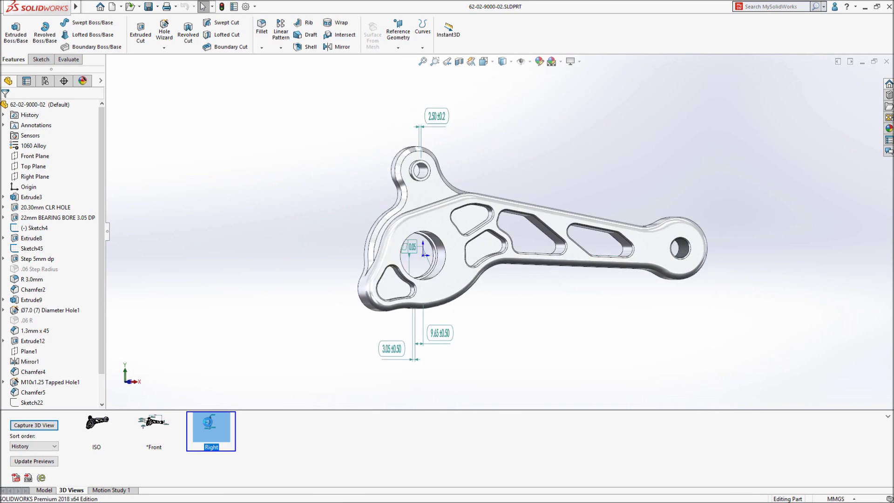
pyautogui.doubleClick(98, 424)
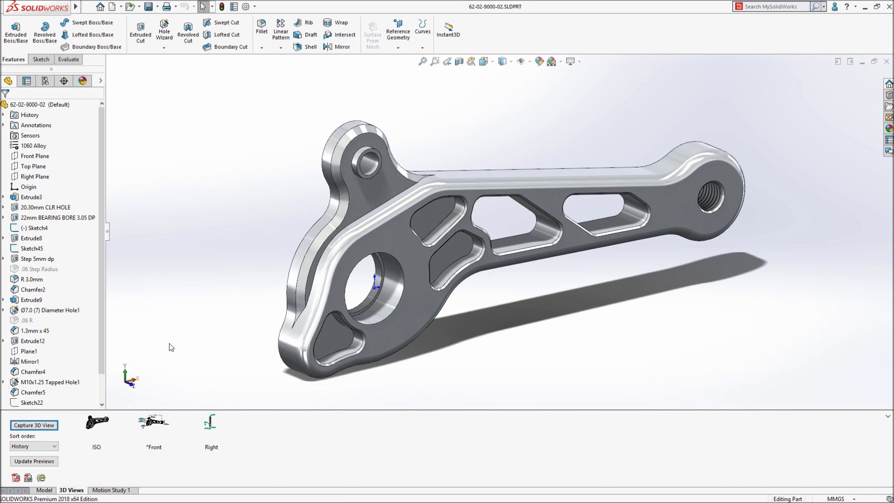
pyautogui.hotkey('ctrl', 'Tab')
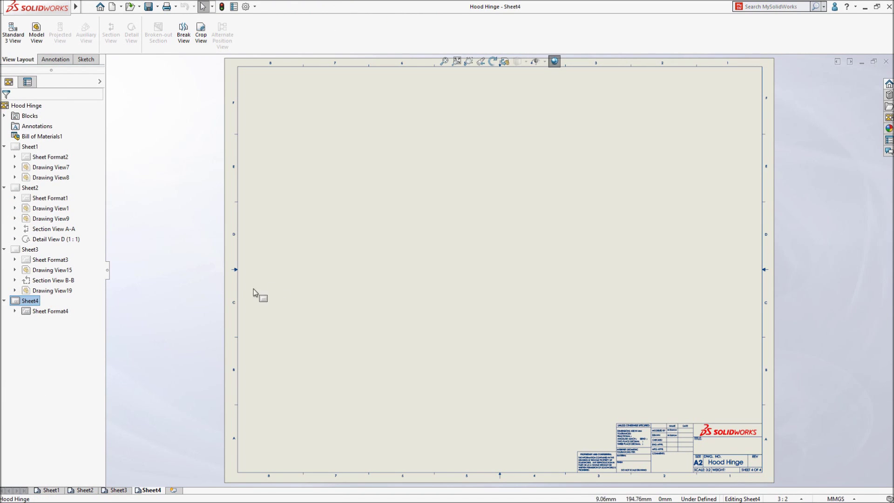
# Place the annotated (3D) Front, (3D) Right and (3D) ISO views on Sheet4 from the View Palette.
pyautogui.click(889, 118)
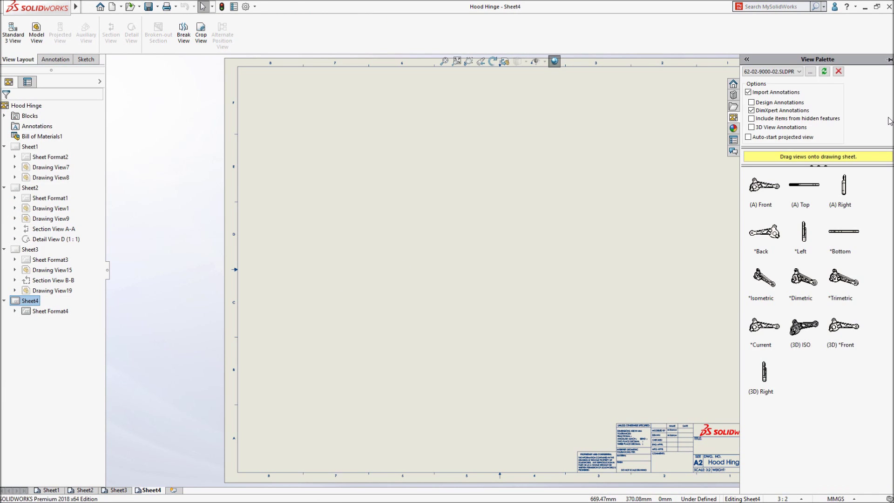
pyautogui.click(889, 62)
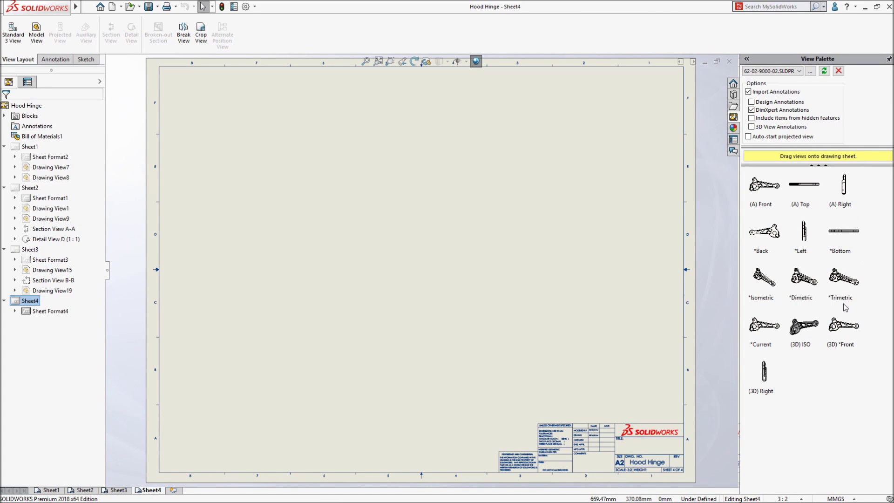
pyautogui.moveTo(842, 328); pyautogui.dragTo(374, 311)
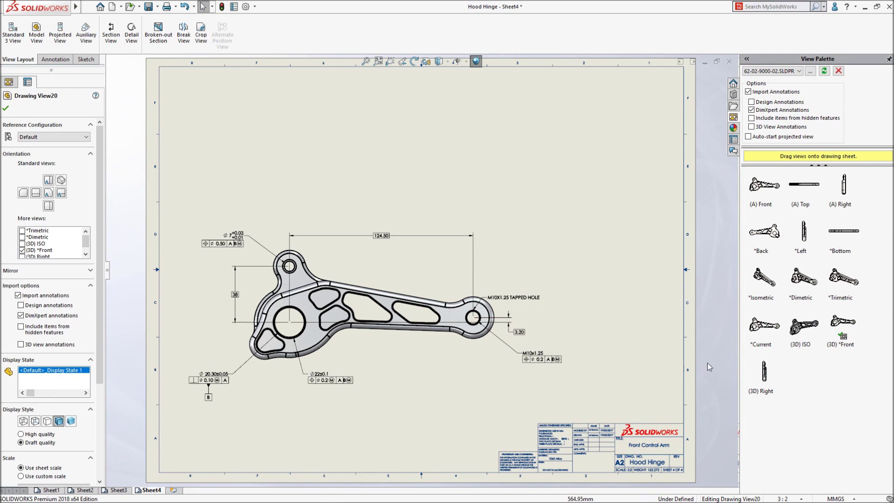
pyautogui.moveTo(764, 377); pyautogui.dragTo(622, 330)
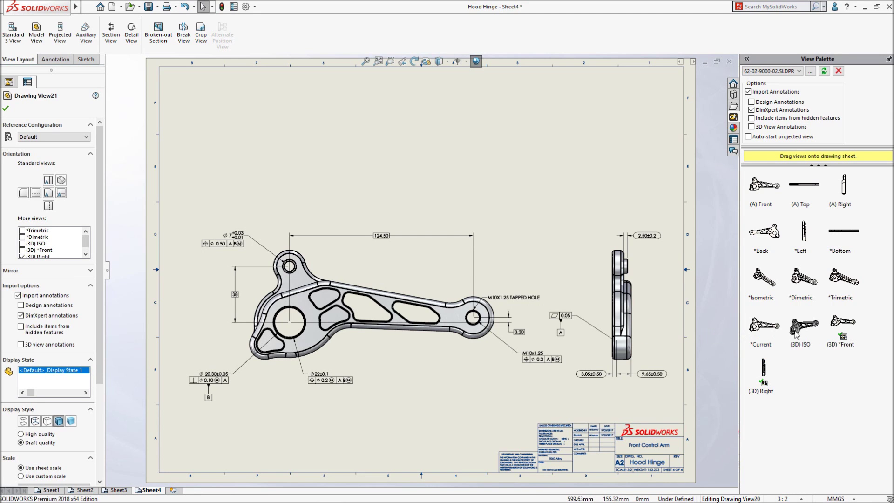
pyautogui.moveTo(801, 328); pyautogui.dragTo(555, 122)
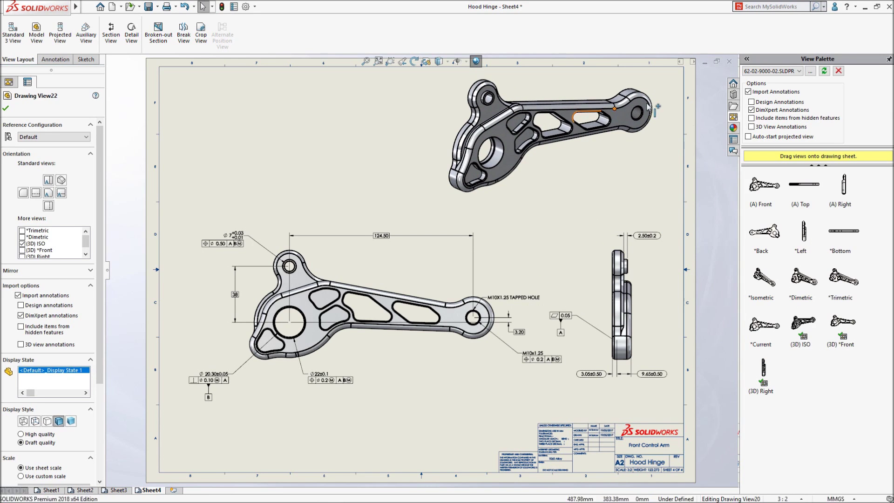
pyautogui.click(888, 59)
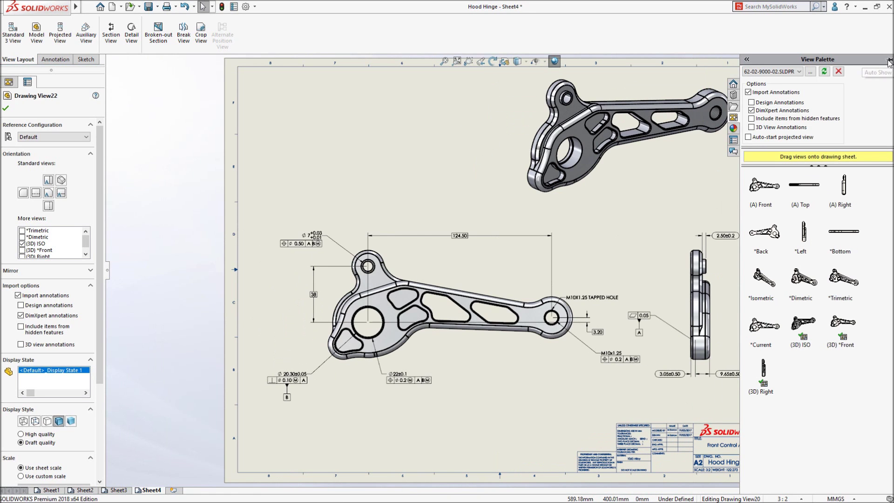
pyautogui.click(423, 187)
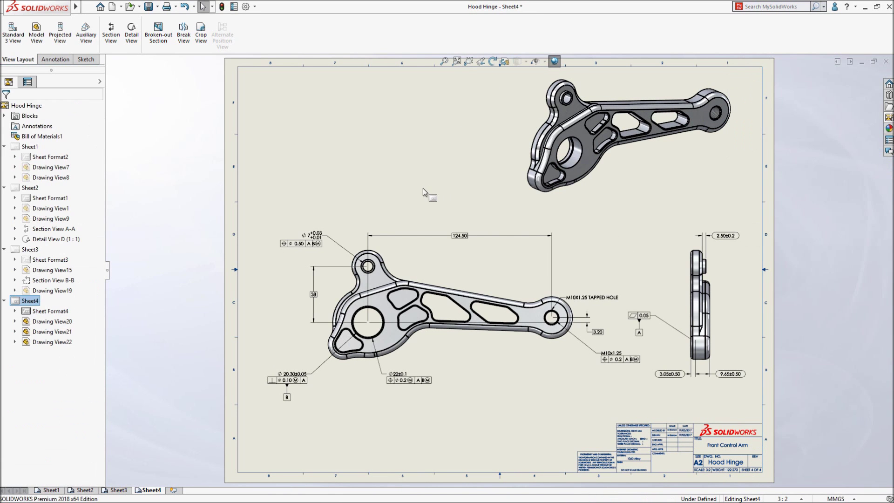
pyautogui.click(115, 491)
# Start a hole callout on the small bottom hole of Sheet3's front view.
pyautogui.click(317, 374)
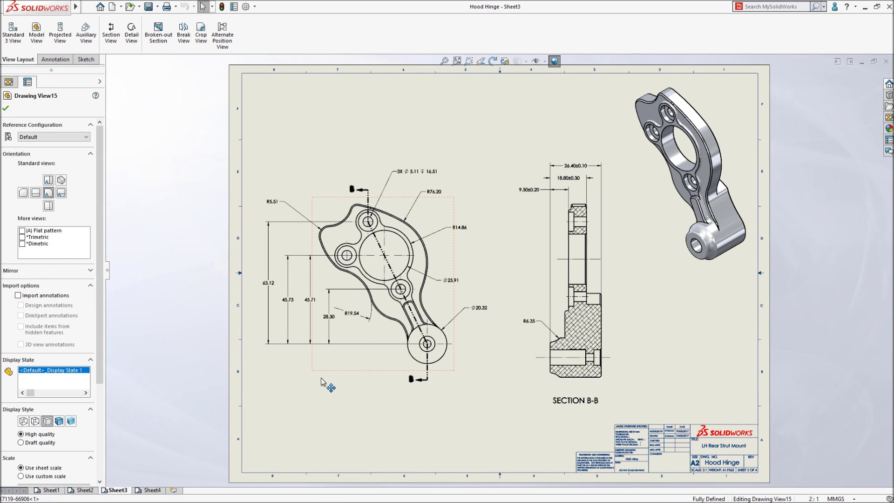
pyautogui.press('g')
pyautogui.press('g')
pyautogui.moveTo(373, 291); pyautogui.dragTo(524, 413)
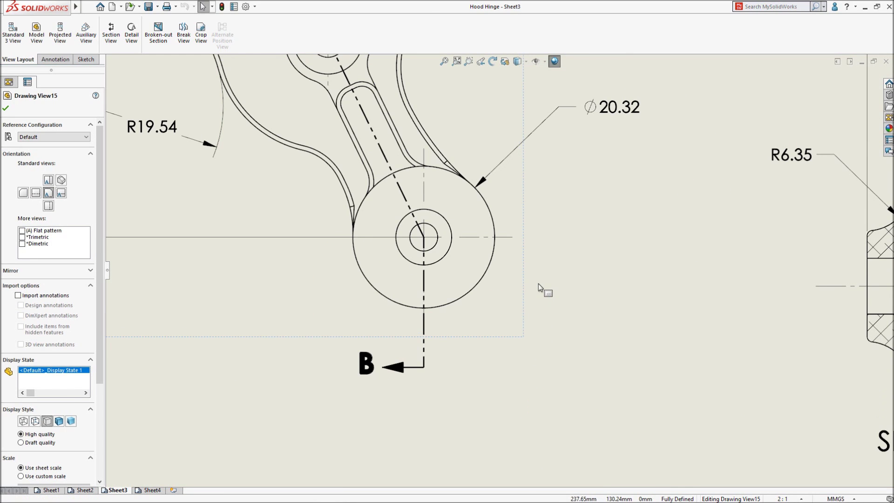
pyautogui.press('s')
pyautogui.click(589, 293)
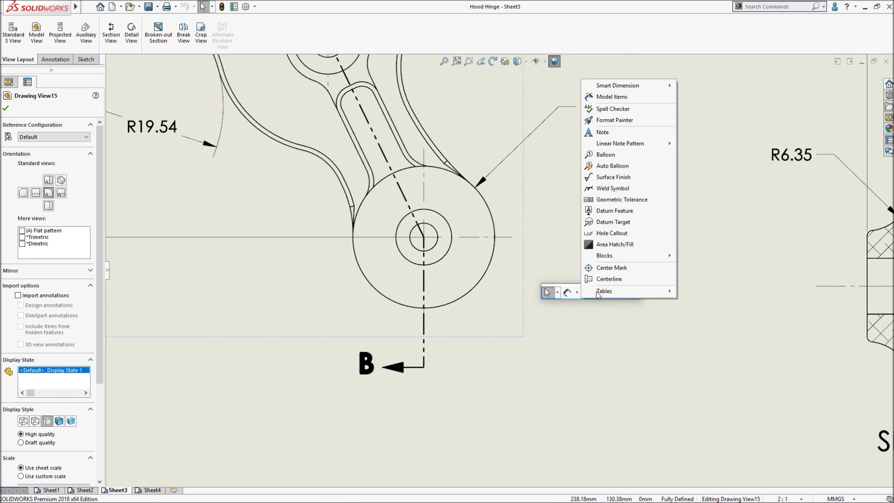
pyautogui.click(605, 234)
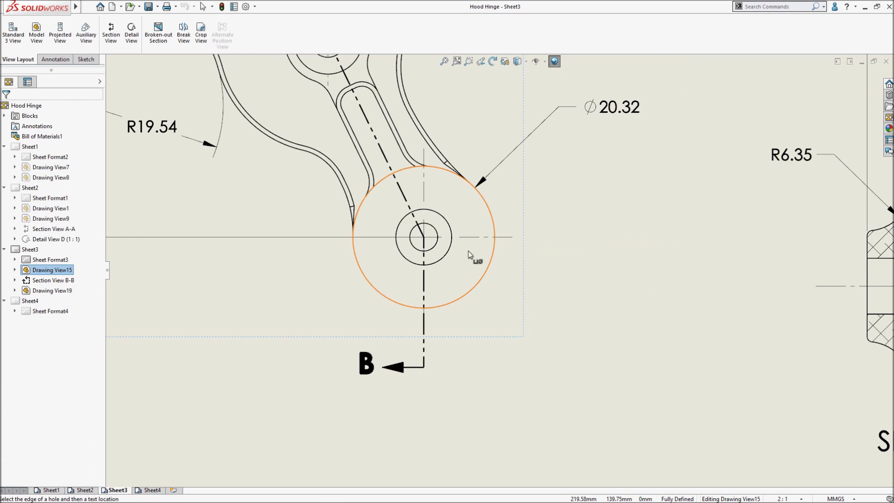
pyautogui.click(445, 255)
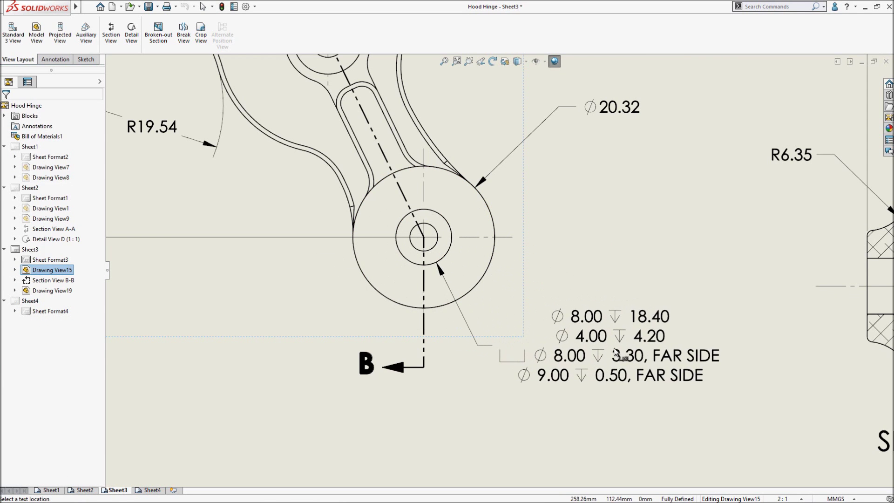
# Place the callout with Switch near/far side and Reverse callout order checked.
pyautogui.click(617, 353)
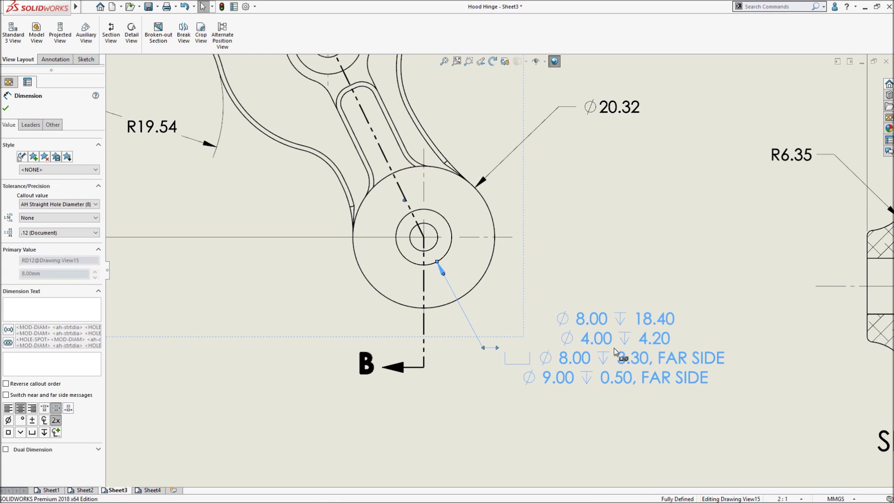
pyautogui.click(7, 395)
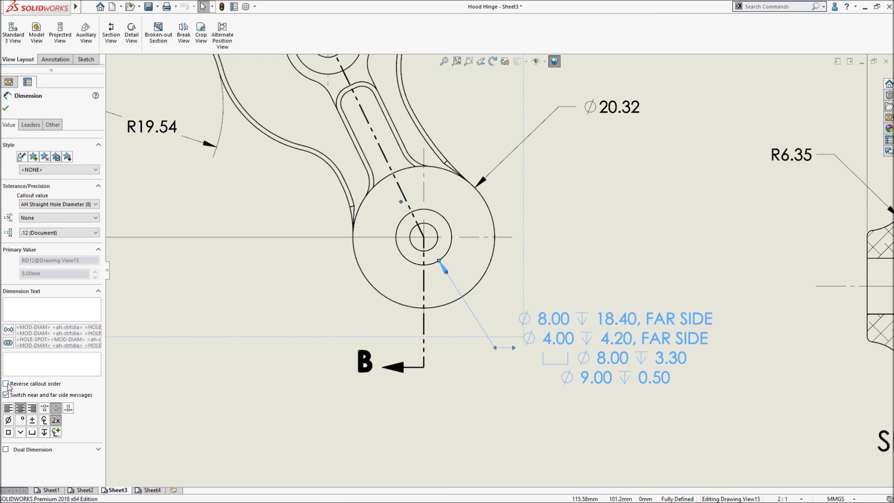
pyautogui.click(6, 383)
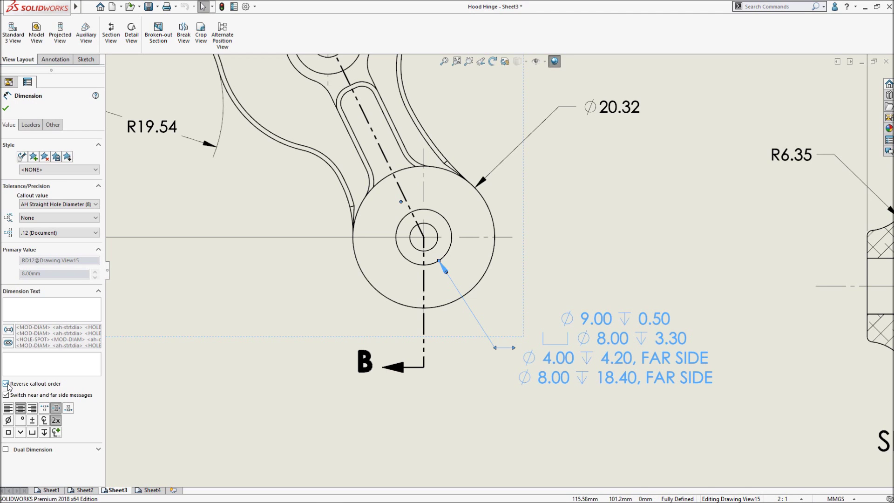
pyautogui.click(476, 385)
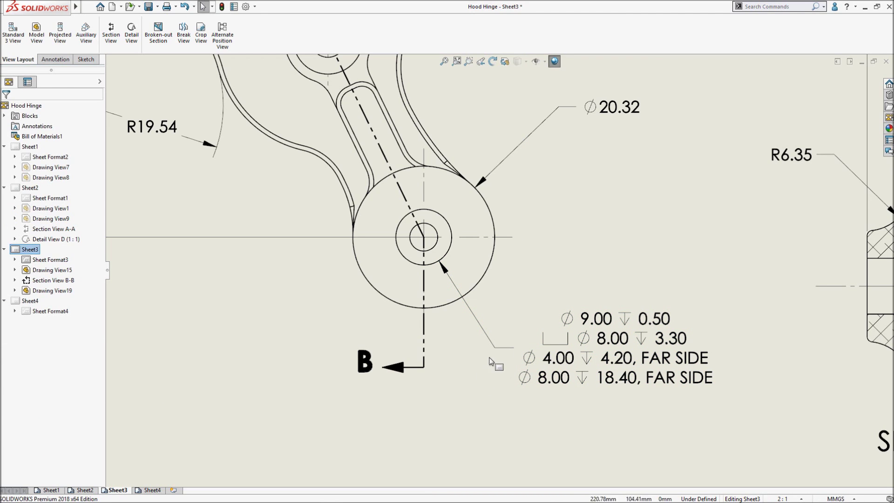
pyautogui.scroll(-3, 588, 229)
pyautogui.scroll(-1, 589, 256)
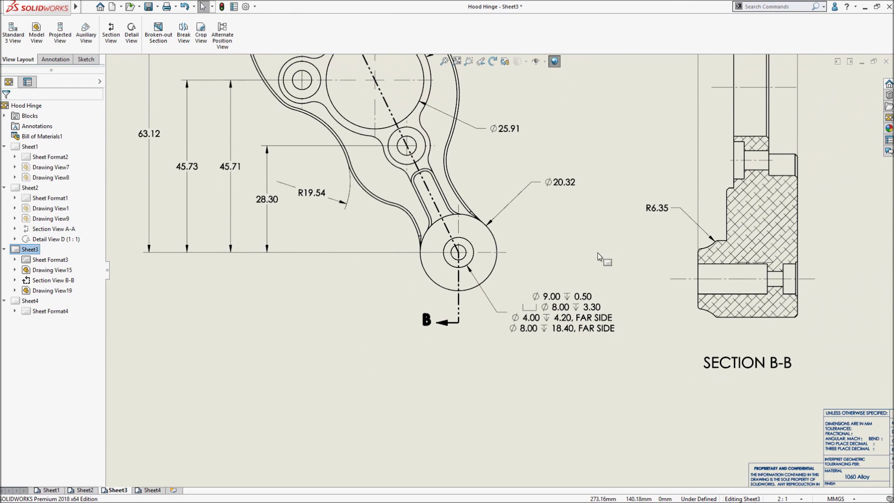
# Set the SECTION B-B crosshatch's layer to Hatch.
pyautogui.keyDown('ctrl'); pyautogui.moveTo(590, 259); pyautogui.dragTo(518, 312, button='middle'); pyautogui.keyUp('ctrl')
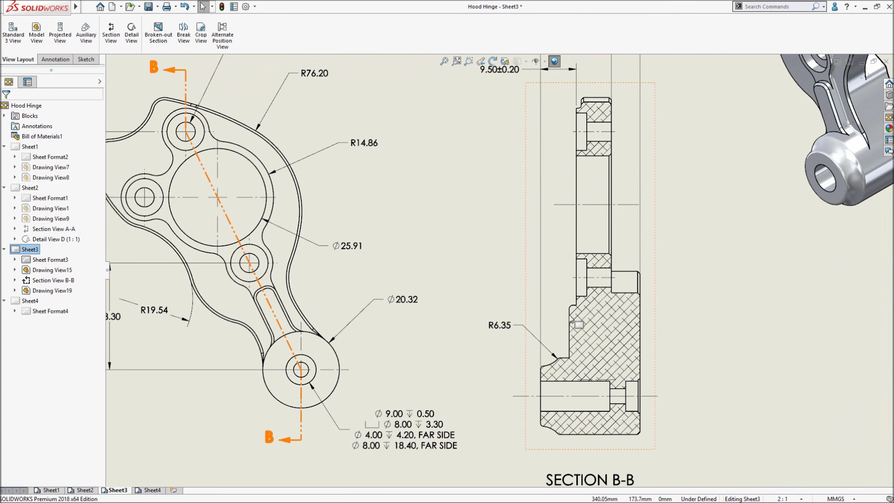
pyautogui.click(590, 320)
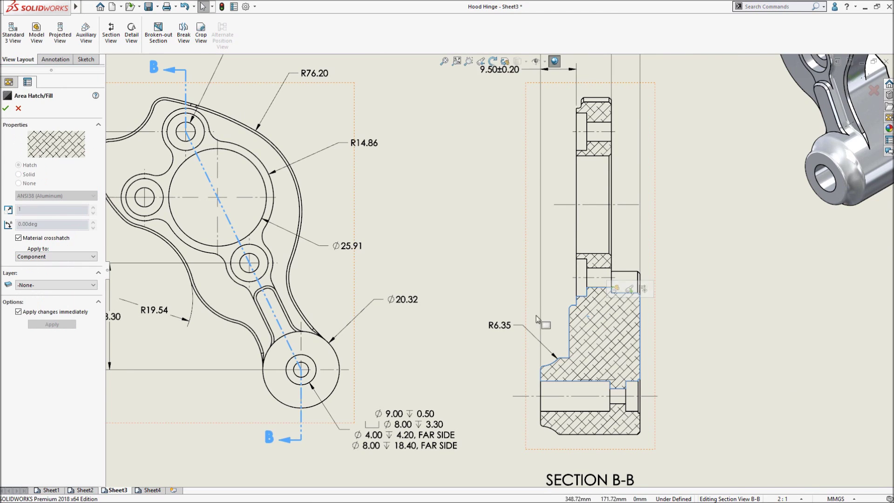
pyautogui.click(73, 285)
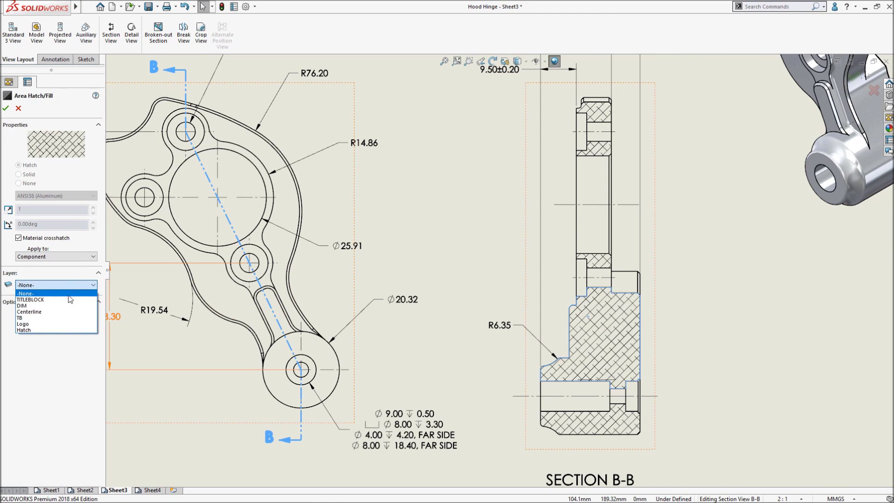
pyautogui.click(60, 330)
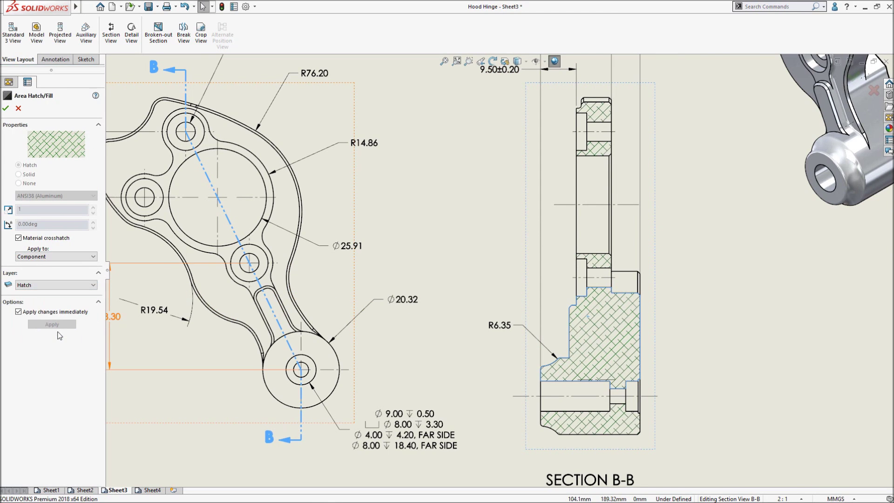
pyautogui.click(449, 216)
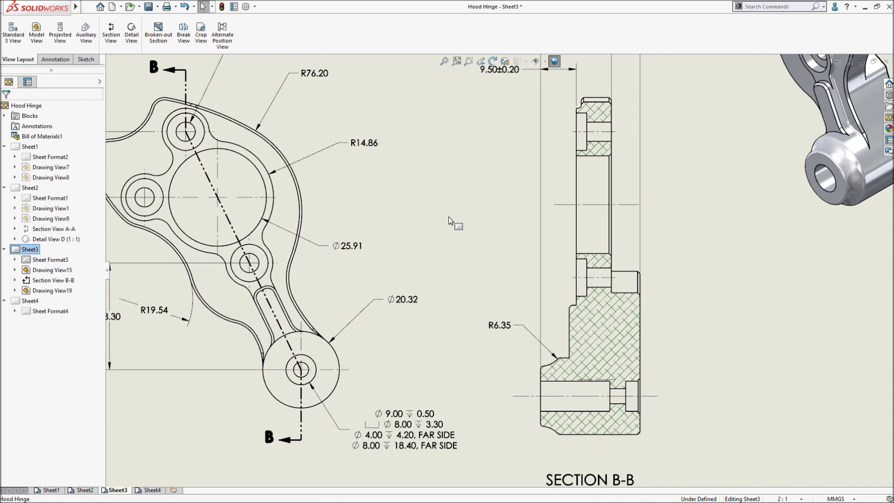
pyautogui.moveTo(449, 216); pyautogui.dragTo(432, 337, button='middle')
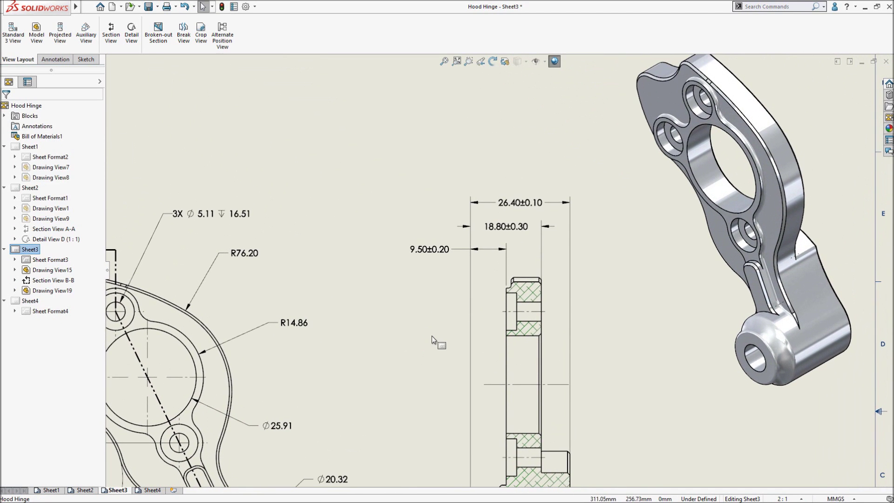
pyautogui.scroll(-3, 507, 247)
pyautogui.scroll(-3, 405, 196)
pyautogui.scroll(-1, 406, 195)
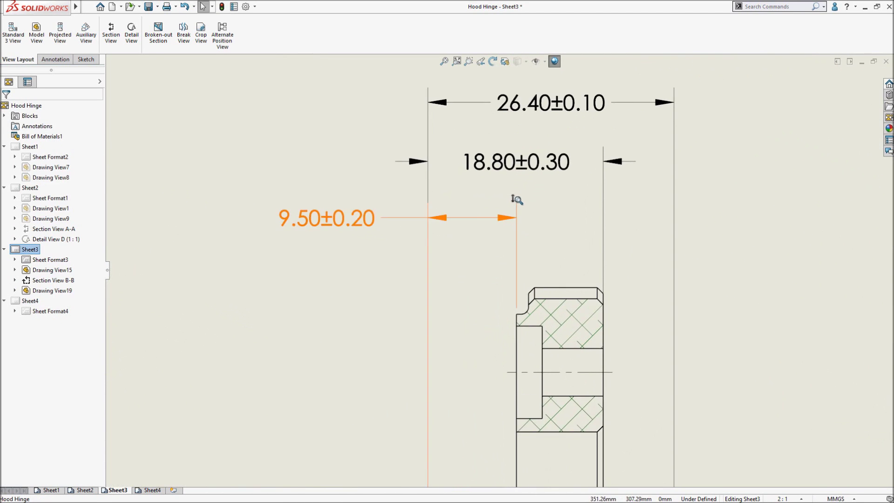
# Set Document Properties > Dimensions trailing zeroes for tolerances to Remove.
pyautogui.click(247, 7)
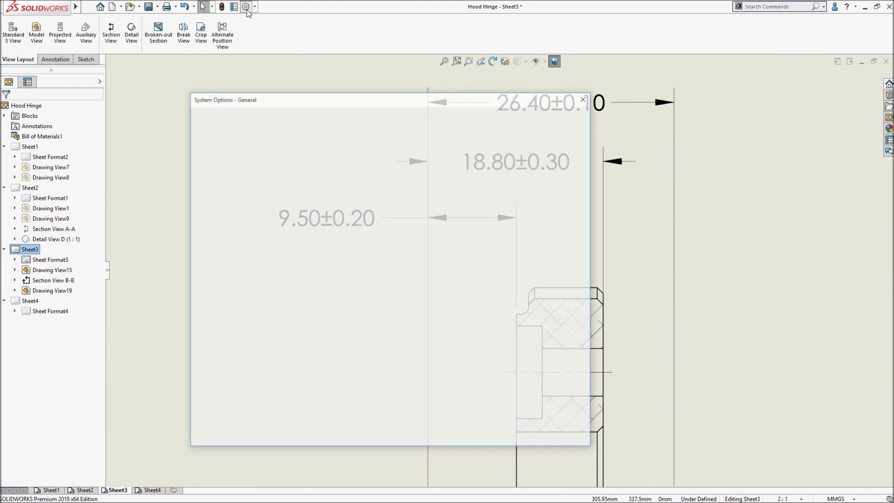
pyautogui.click(266, 116)
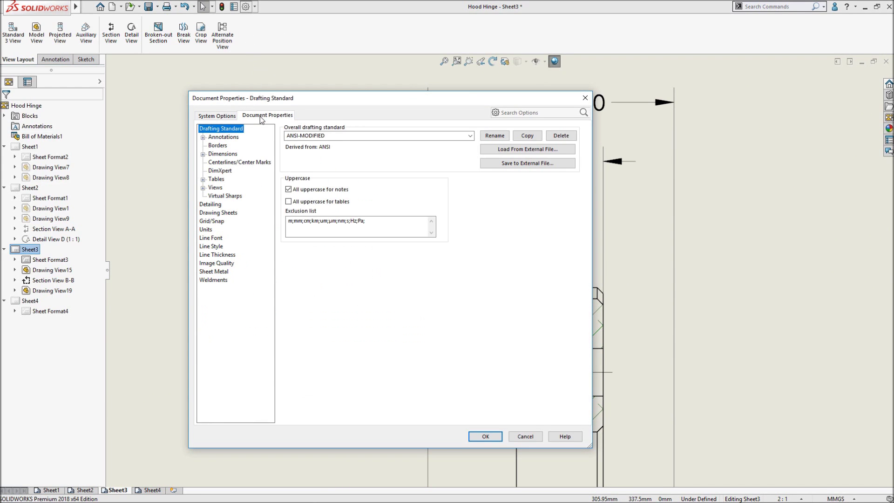
pyautogui.click(222, 153)
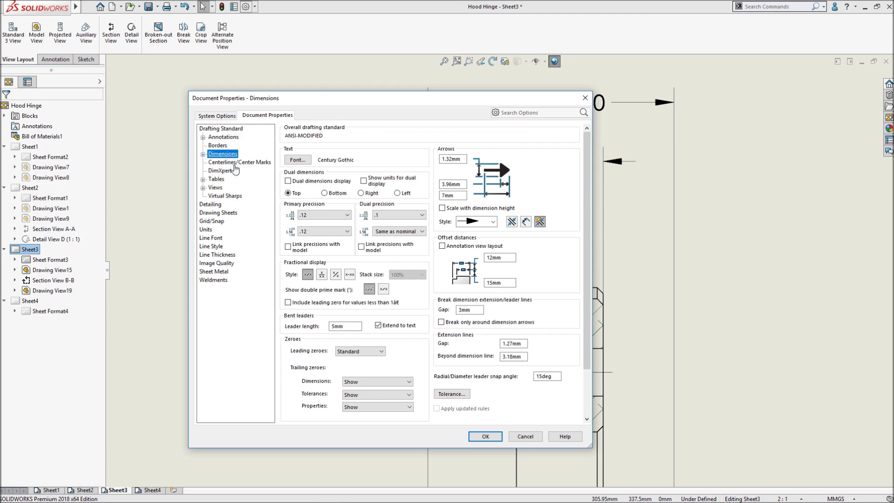
pyautogui.click(378, 395)
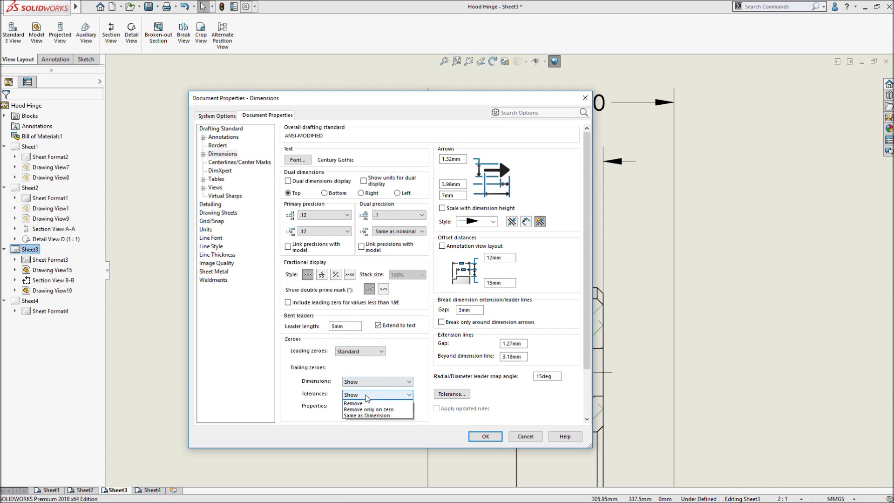
pyautogui.click(364, 409)
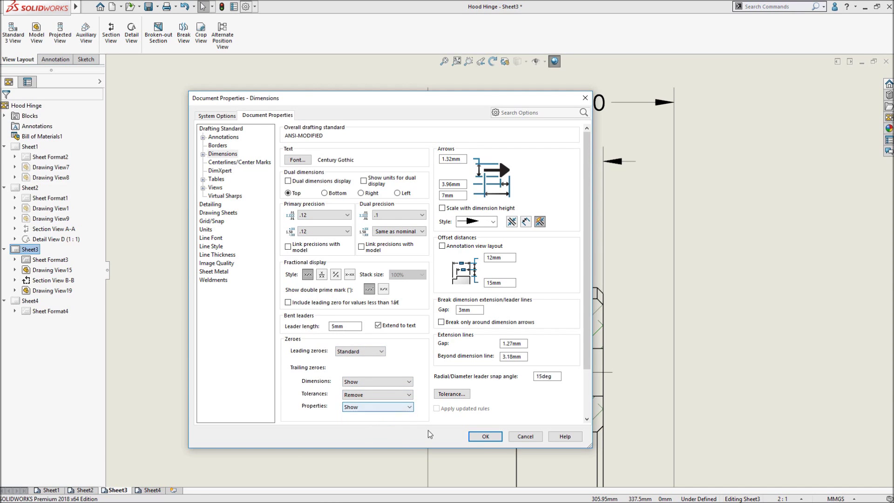
pyautogui.click(485, 436)
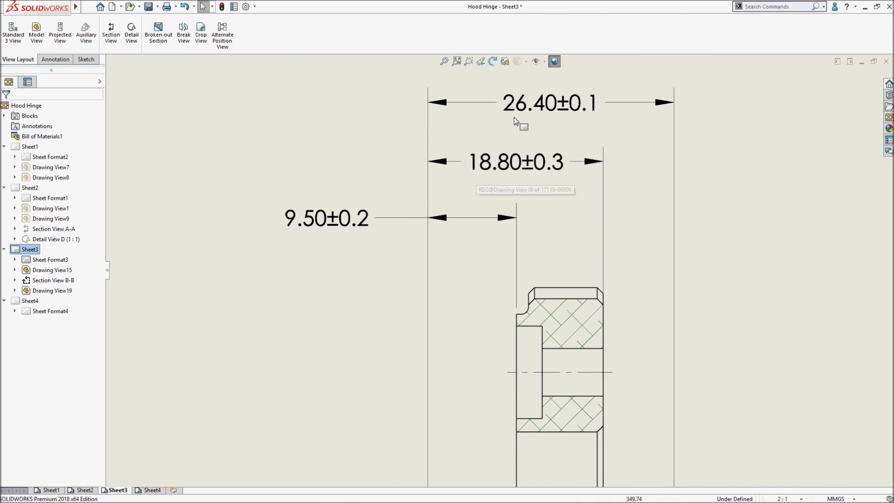
# Go to Sheet2 and zoom into the lower part of Section A-A.
pyautogui.click(445, 61)
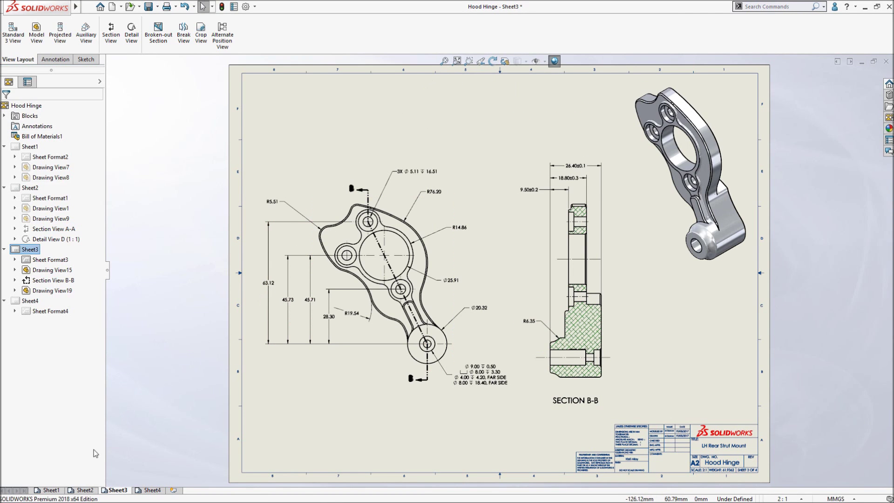
pyautogui.click(83, 489)
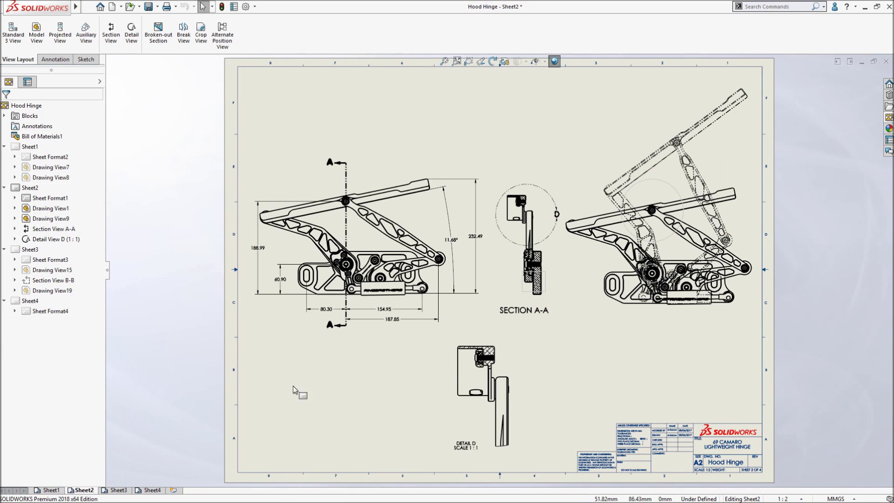
pyautogui.click(292, 386)
pyautogui.press('s')
pyautogui.click(349, 391)
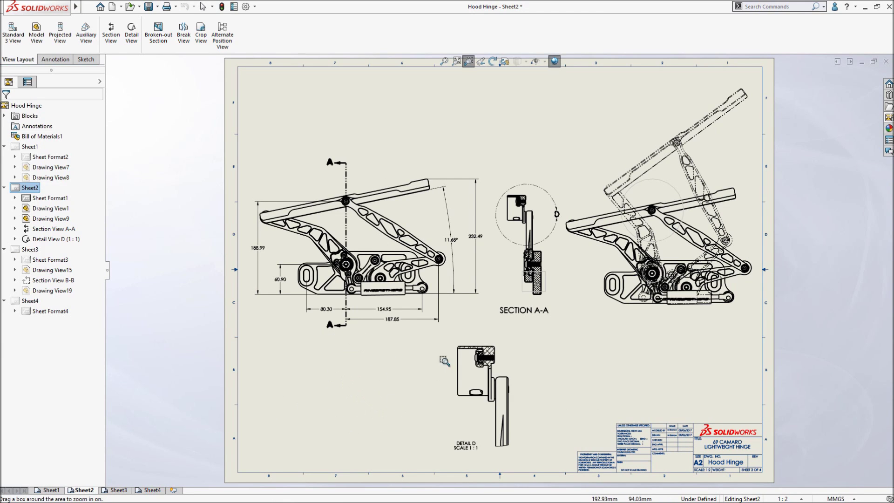
pyautogui.moveTo(488, 243); pyautogui.dragTo(566, 310)
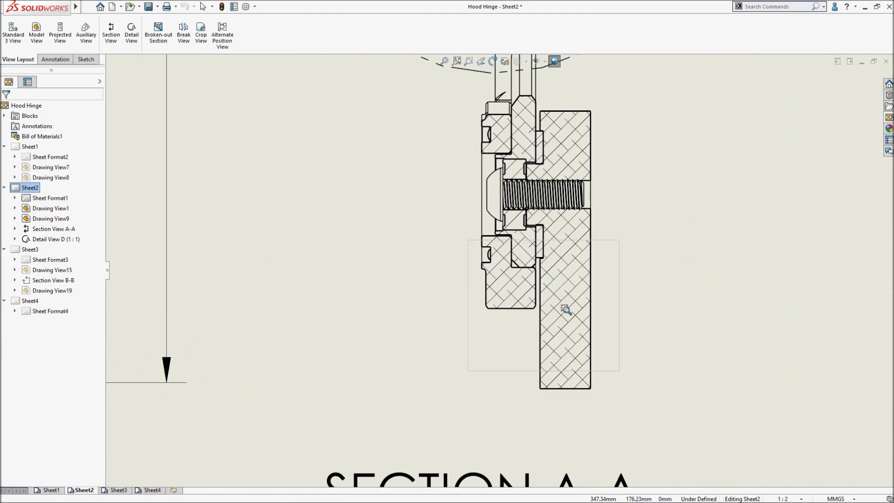
# Create a broken-out section from Section A-A's rectangular profile.
pyautogui.click(618, 303)
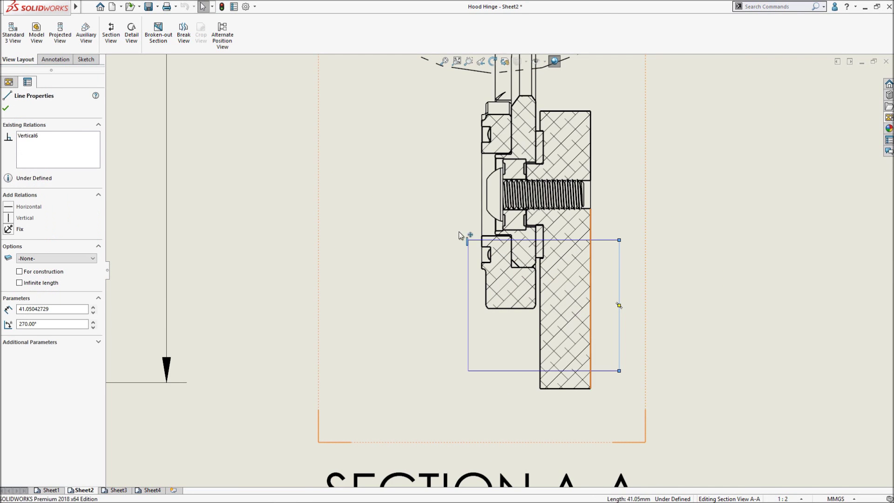
pyautogui.click(155, 44)
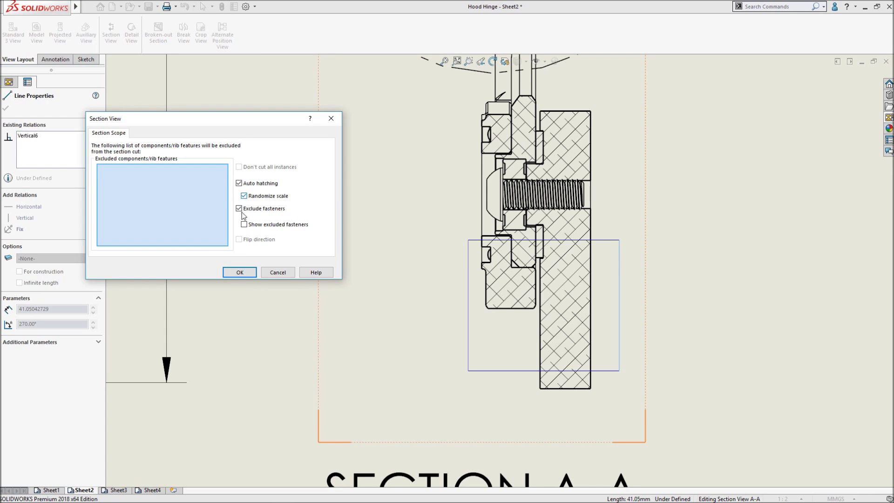
pyautogui.click(239, 272)
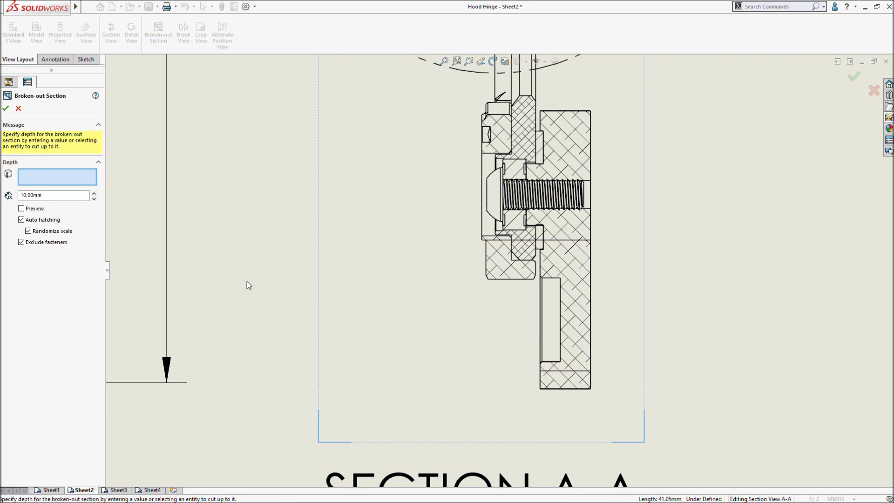
pyautogui.press('Return')
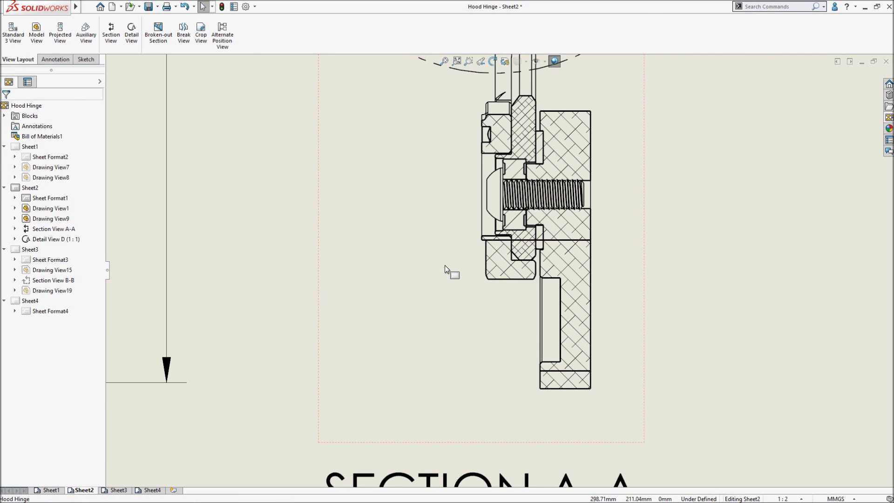
pyautogui.scroll(-2, 355, 291)
pyautogui.scroll(-2, 354, 290)
pyautogui.scroll(-2, 353, 290)
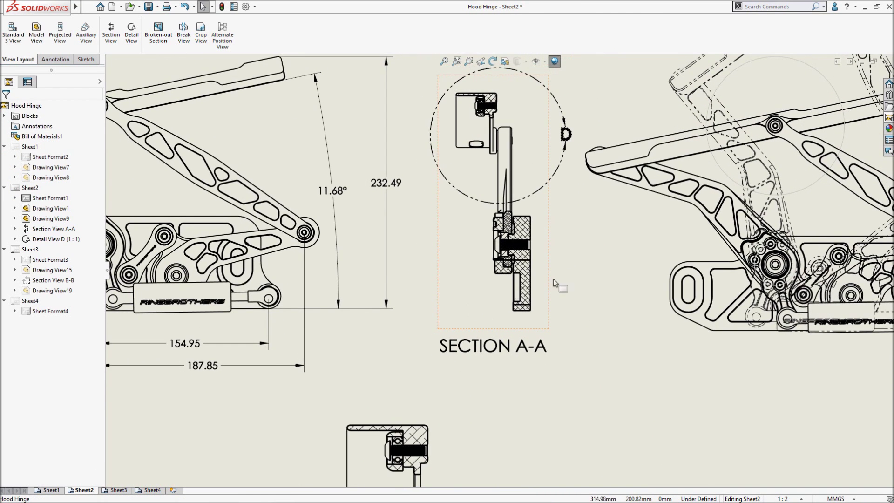
# Cut a 40 mm deep broken-out section from the circle on the alternate position view.
pyautogui.moveTo(679, 261)
pyautogui.mouseDown(button='middle')
pyautogui.moveTo(377, 350)
pyautogui.moveTo(318, 386)
pyautogui.mouseUp(button='middle')
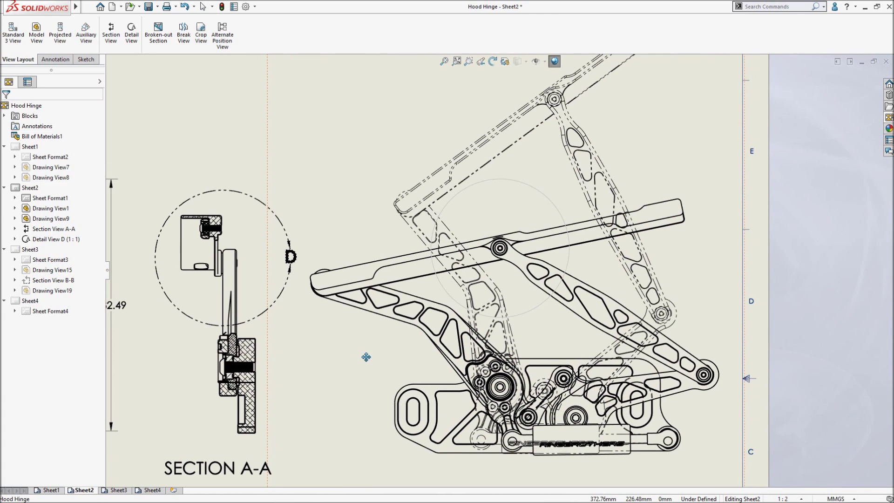
pyautogui.click(436, 289)
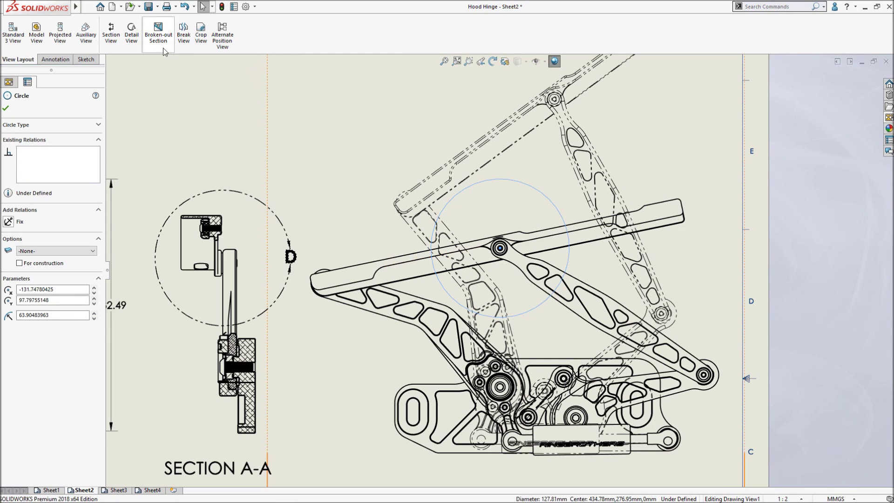
pyautogui.click(159, 34)
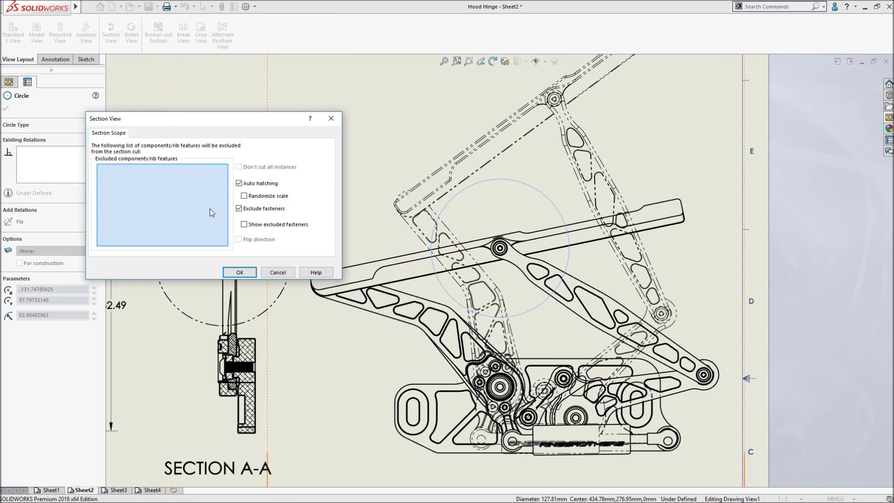
pyautogui.click(240, 273)
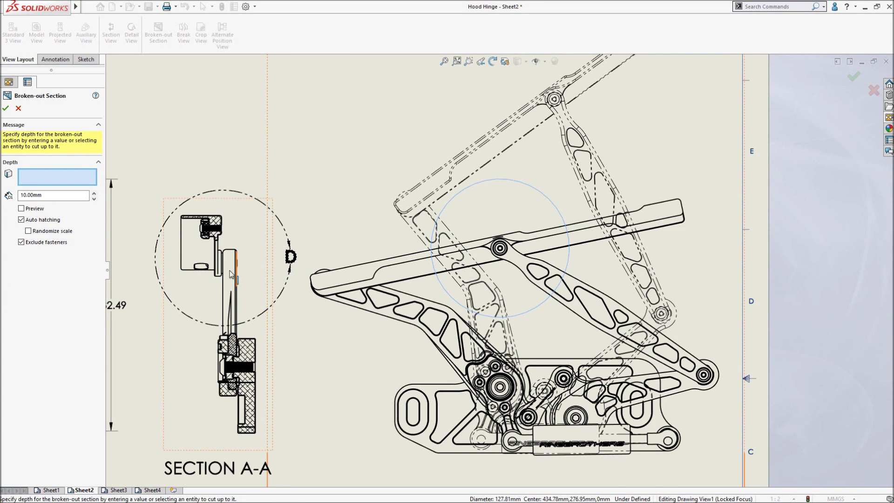
pyautogui.doubleClick(47, 197)
pyautogui.write('40')
pyautogui.click(6, 108)
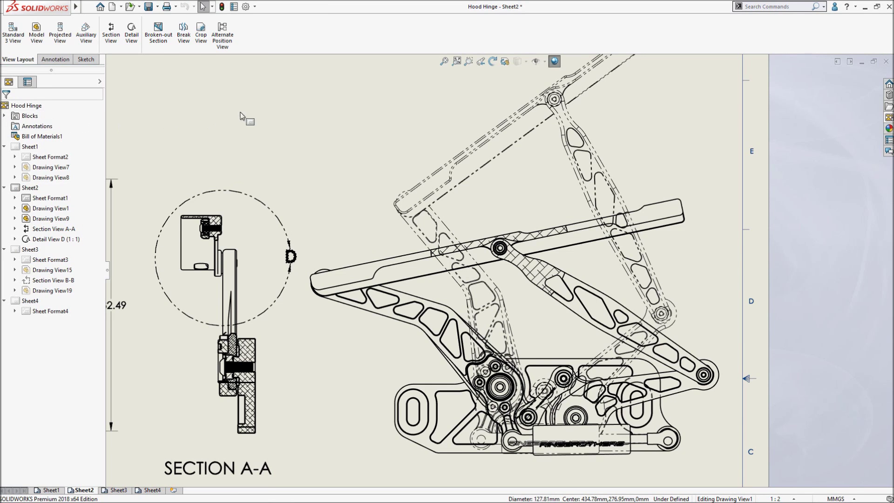
pyautogui.click(444, 60)
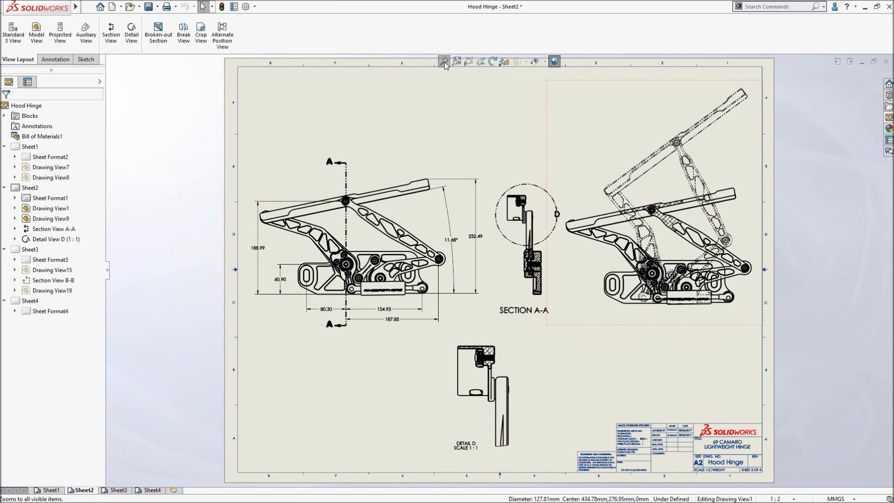
# Apply All uppercase to the Sheet1 bill of materials table.
pyautogui.click(51, 490)
pyautogui.moveTo(179, 256); pyautogui.dragTo(149, 221, button='right')
pyautogui.moveTo(232, 63); pyautogui.dragTo(547, 322)
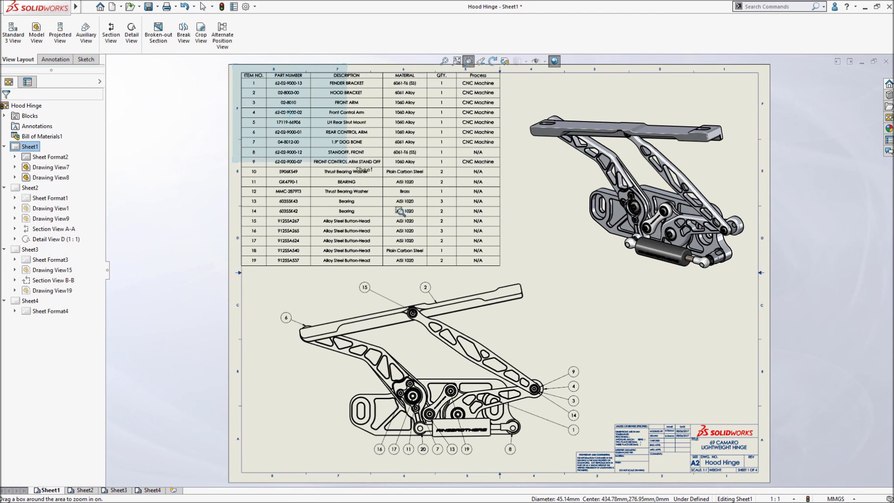
pyautogui.moveTo(524, 318)
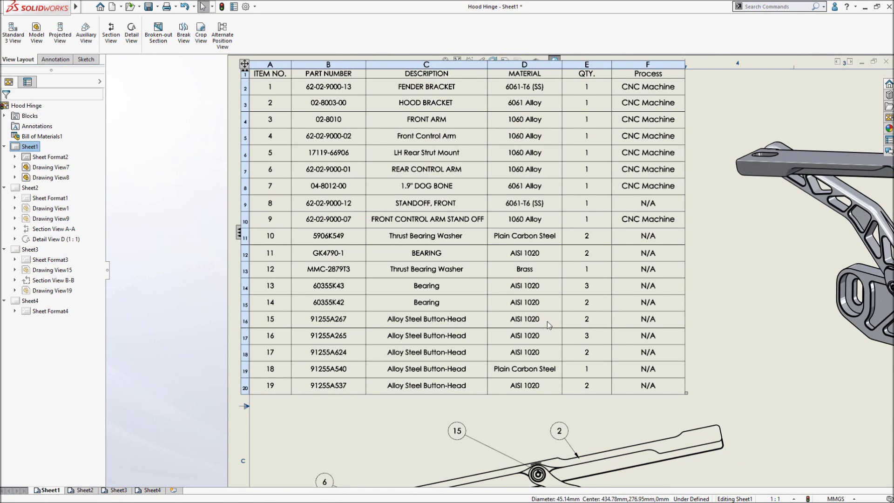
pyautogui.click(244, 65)
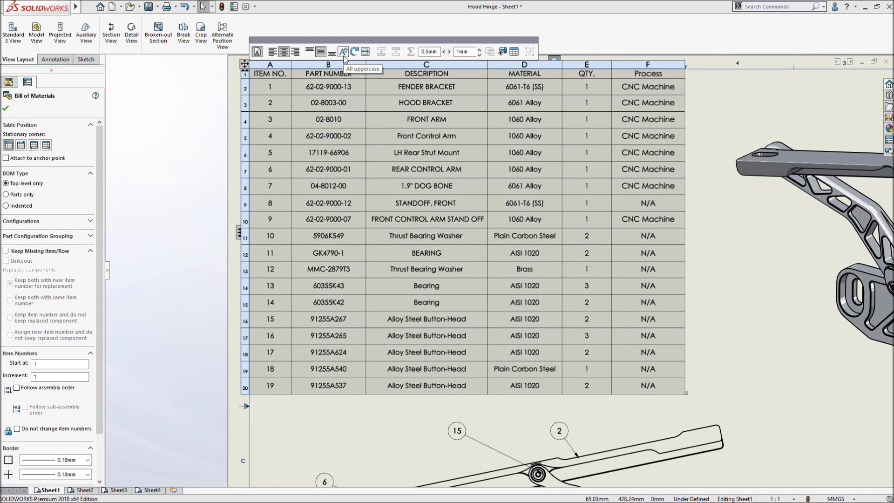
pyautogui.click(344, 53)
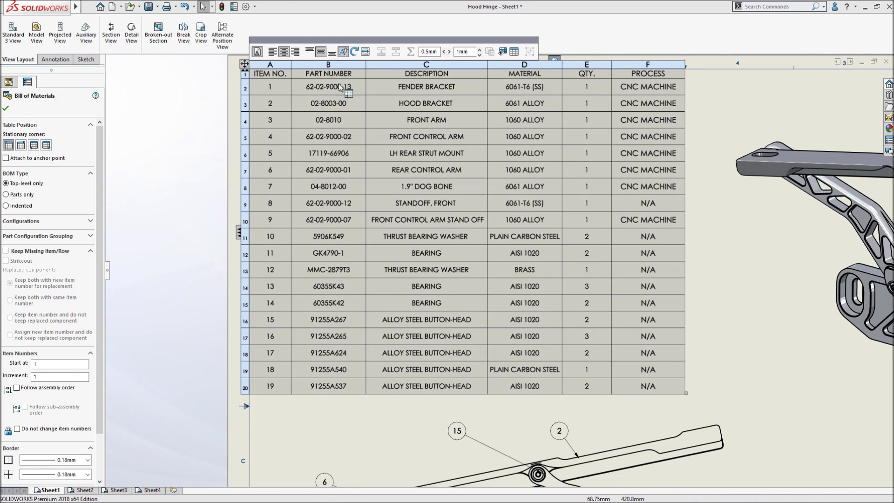
pyautogui.click(299, 414)
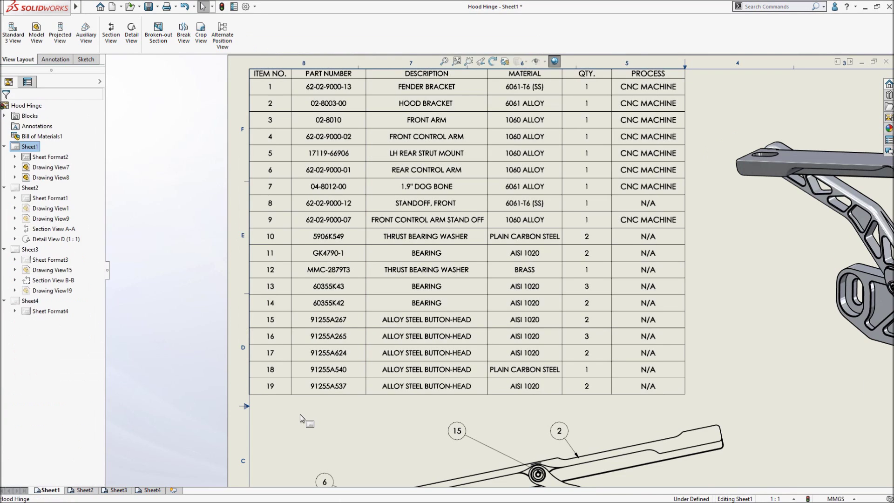
pyautogui.press('f')
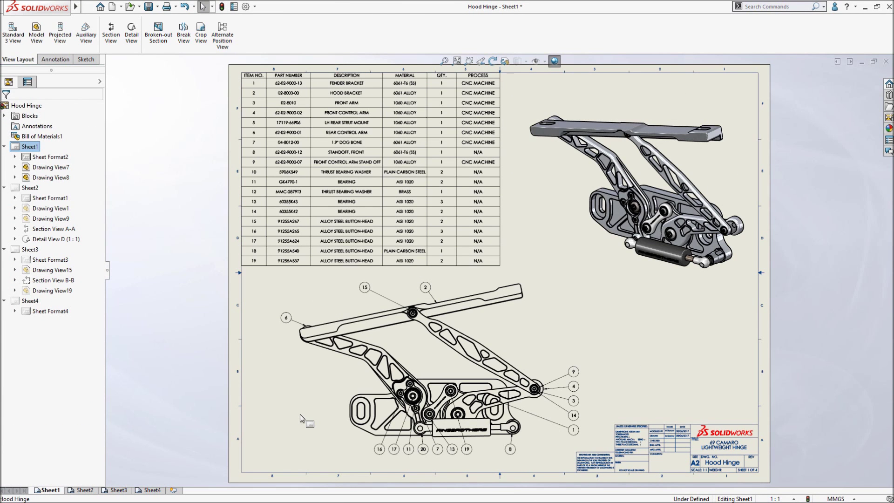